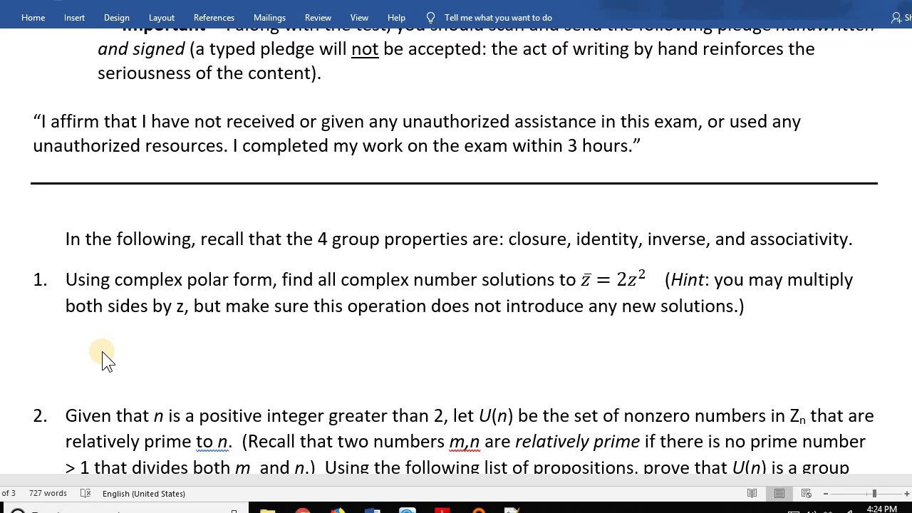
Step: Place the caret under question 1 and consult the online textbook before answering
left_click(102, 352)
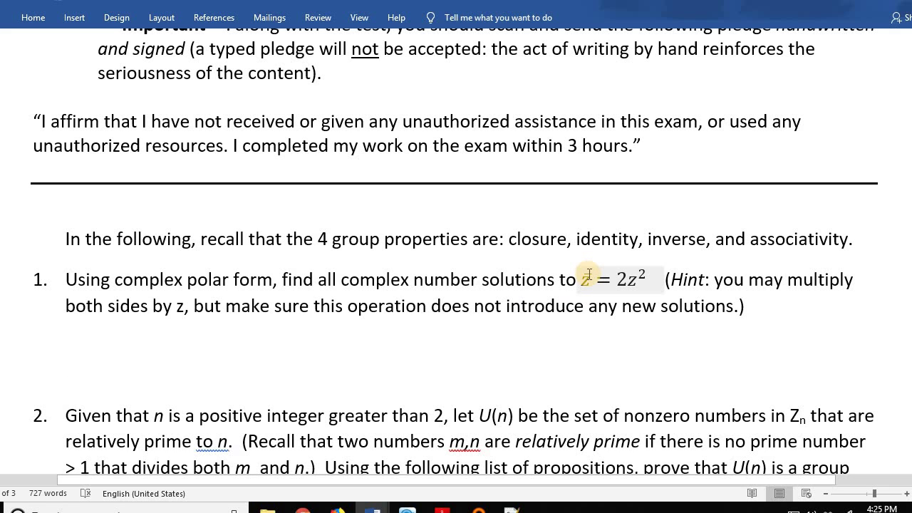
key("alt+Tab")
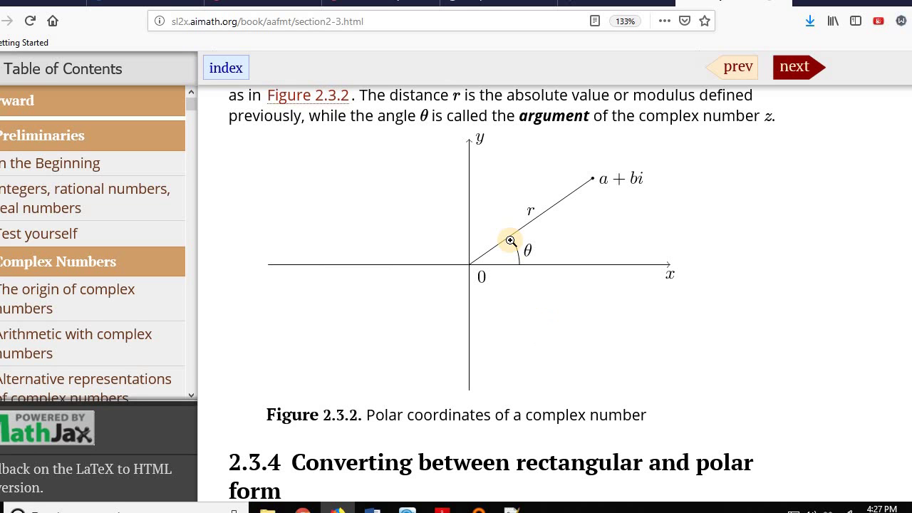
key("alt+Tab")
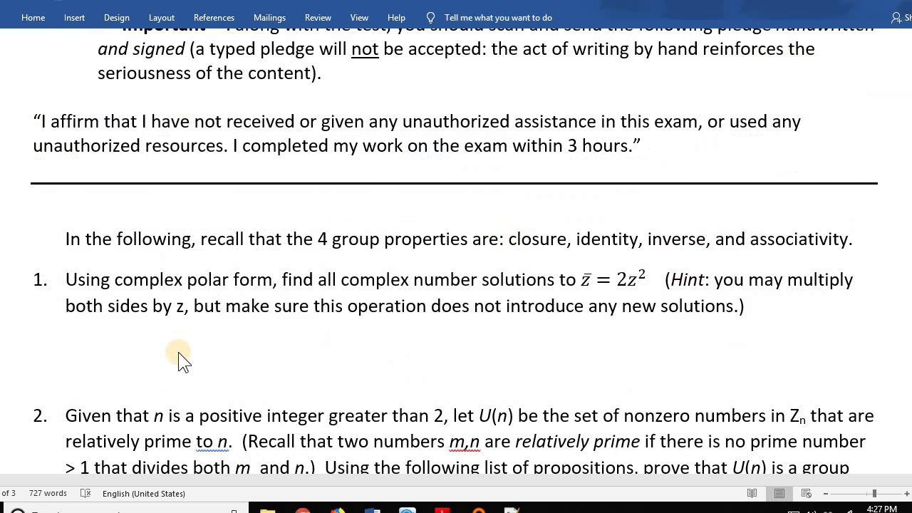
Step: Insert an equation on the blank line reading r cis(2π − θ) =
left_click(106, 348)
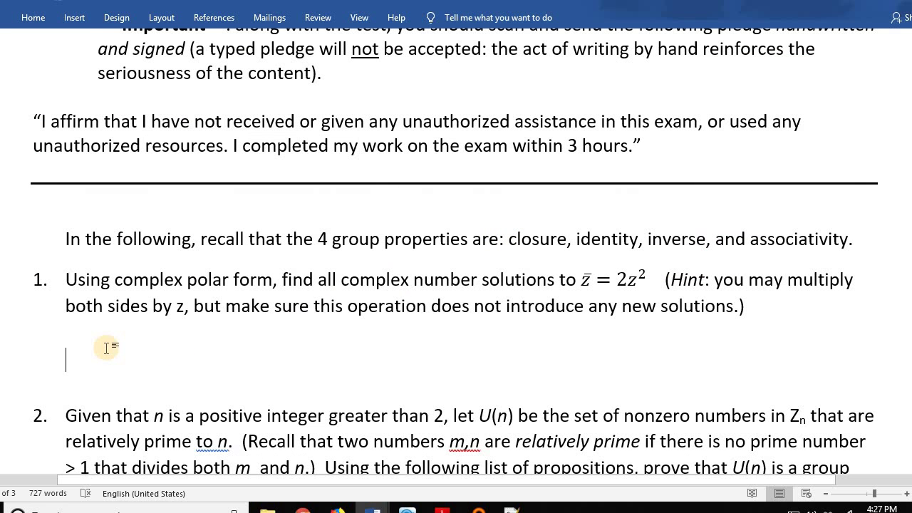
key("alt+equal")
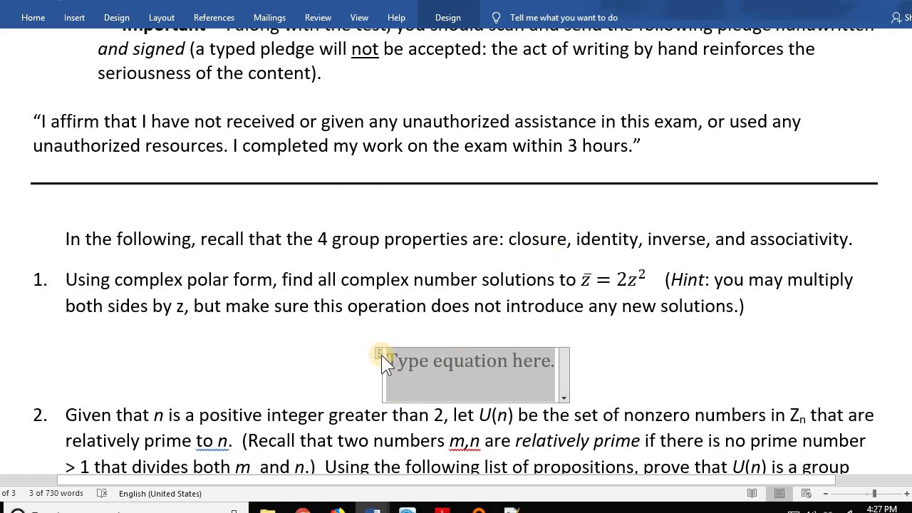
left_click(404, 362)
type("r")
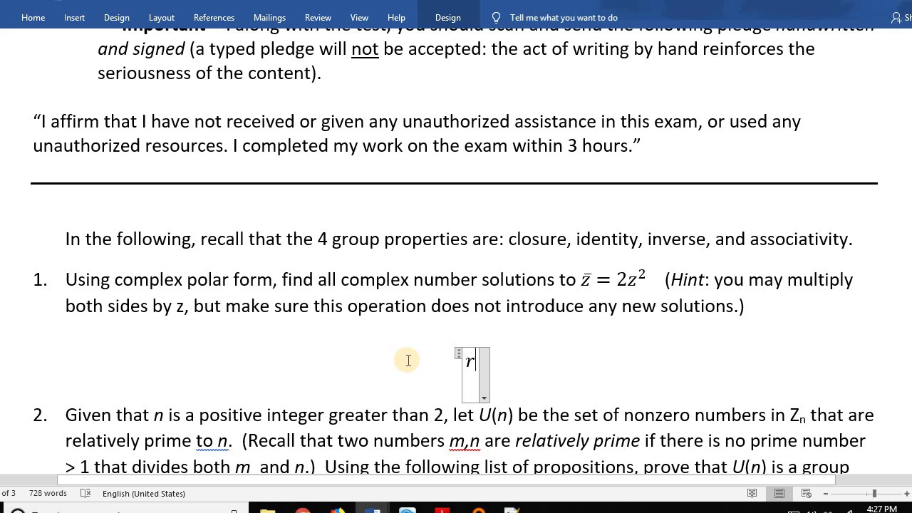
type(" cis")
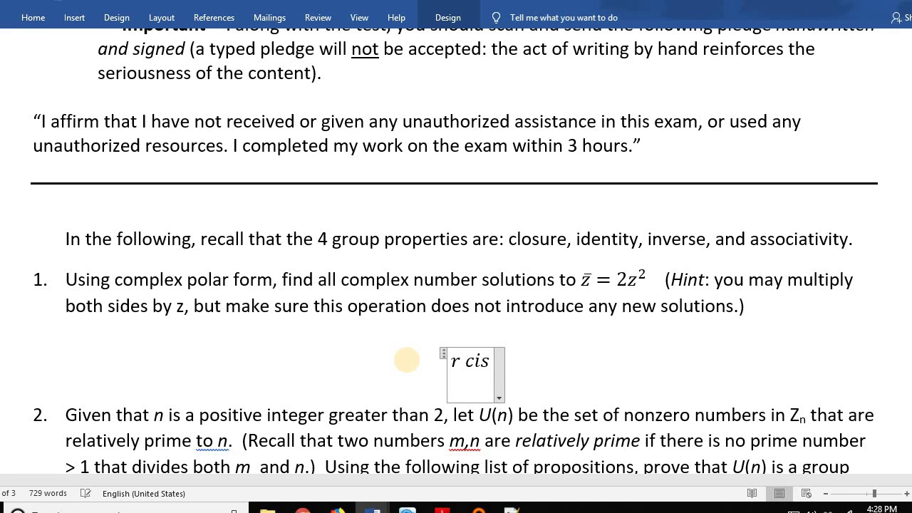
type("(")
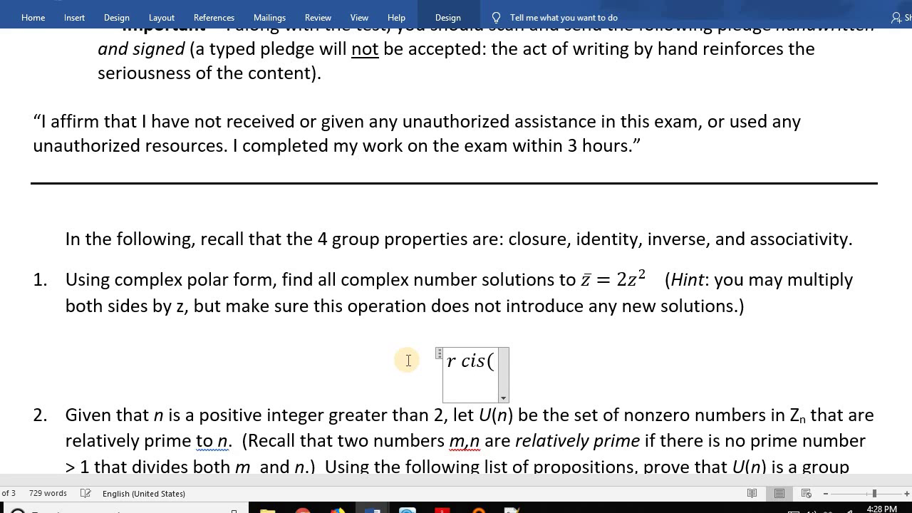
type("2\\pi -")
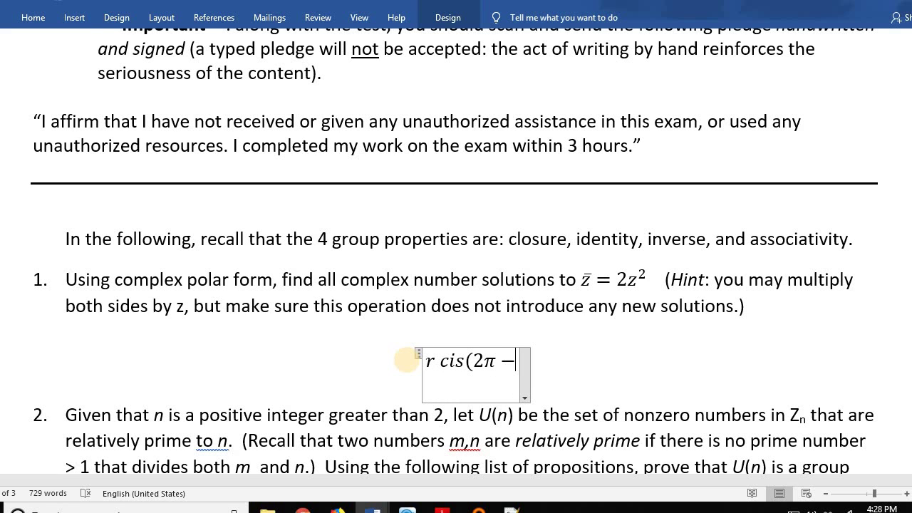
type("\\theta)")
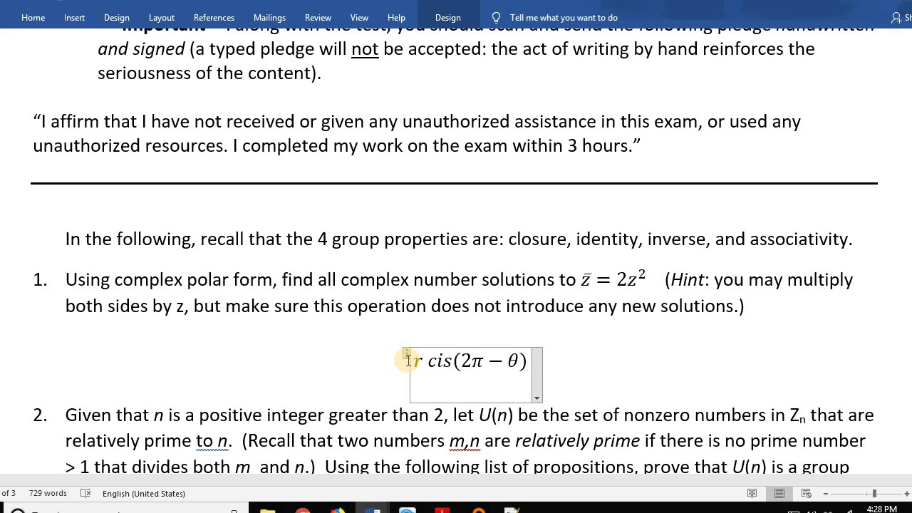
type(" =")
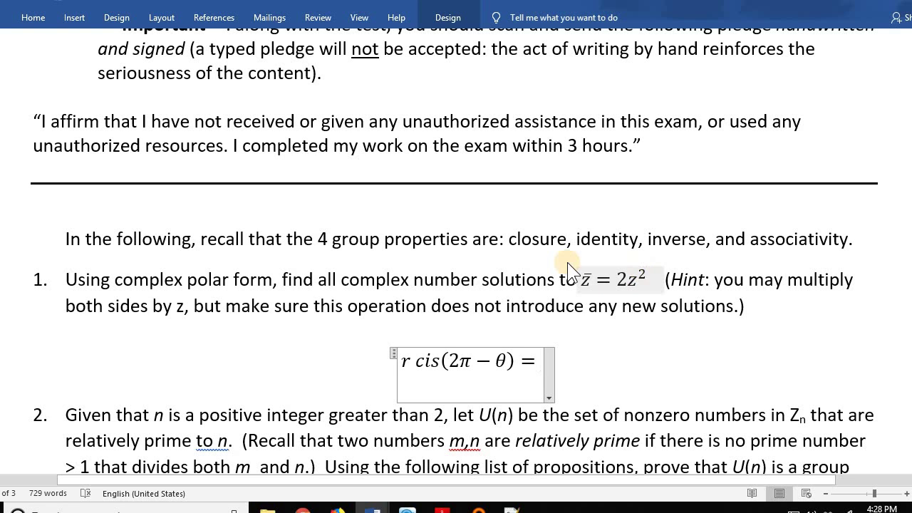
Step: View de Moivre's Theorem, Proposition 2.3.14, in the textbook, then return to Word
key("alt+Tab")
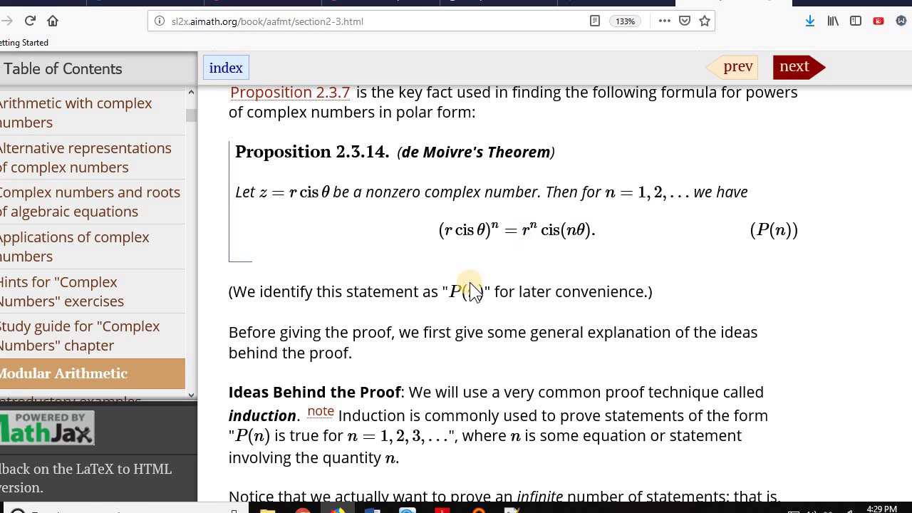
key("alt+Tab")
Step: Complete the right-hand side as r² cis(2θ), correcting the mistyped theta
left_click(544, 355)
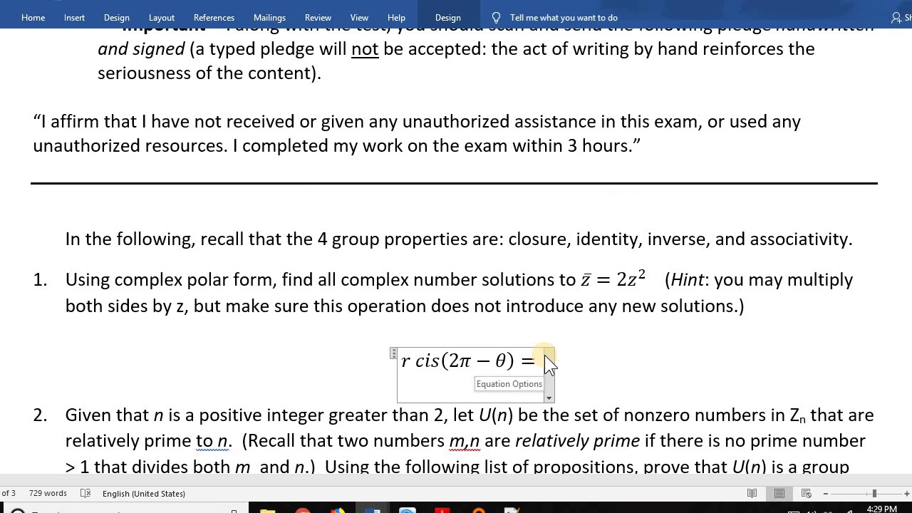
type("r^2")
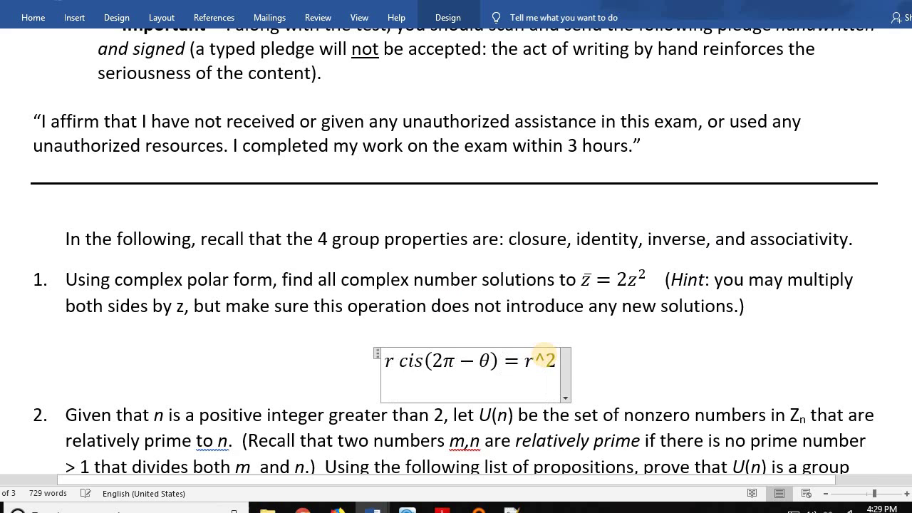
type(" cis(")
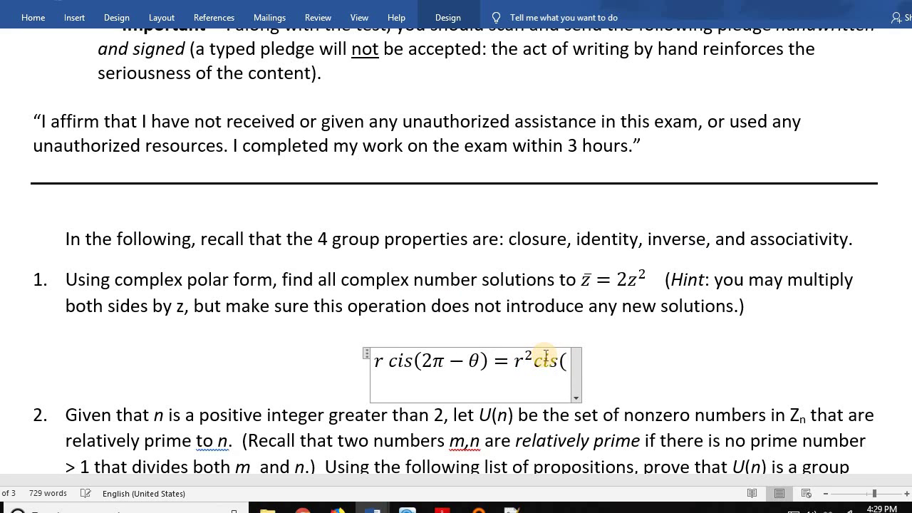
type("2\tehta")
key("BackSpace")
key("BackSpace")
key("BackSpace")
key("BackSpace")
type("heta)")
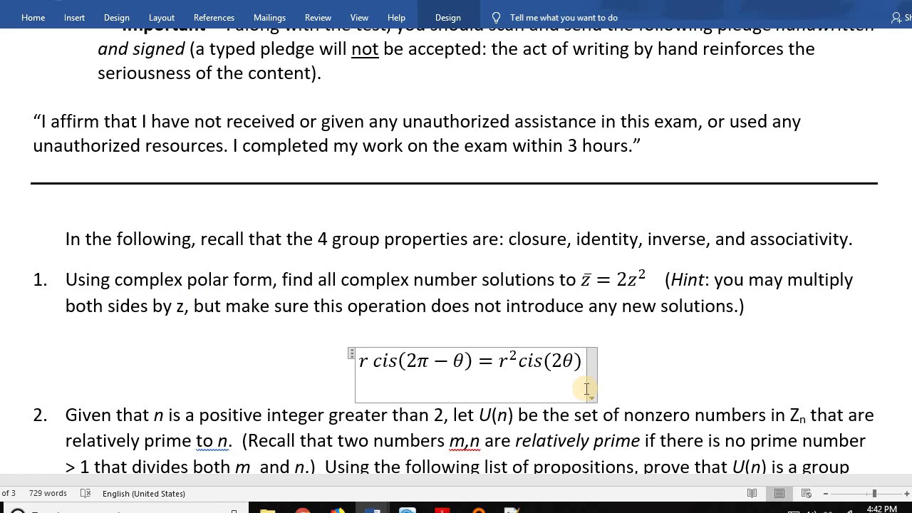
key("Right")
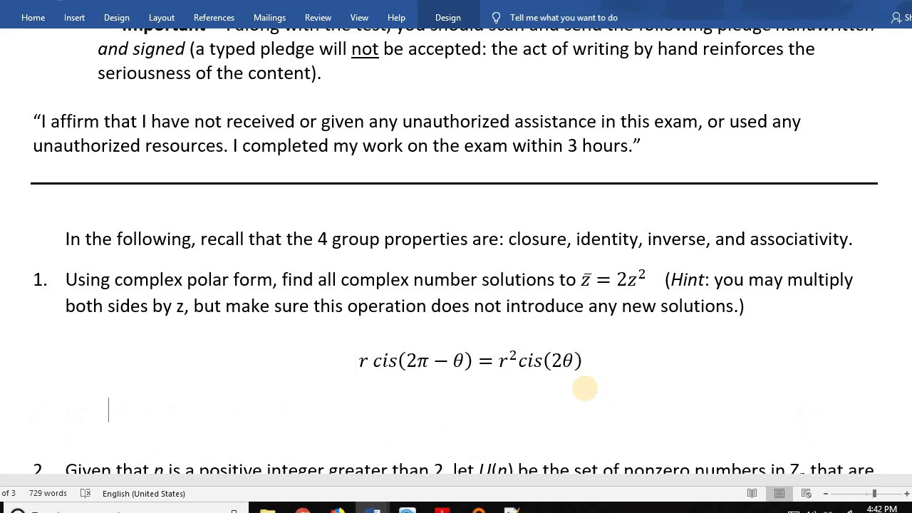
Step: Add a second equation line holding a pasted copy of the first equation
key("Return")
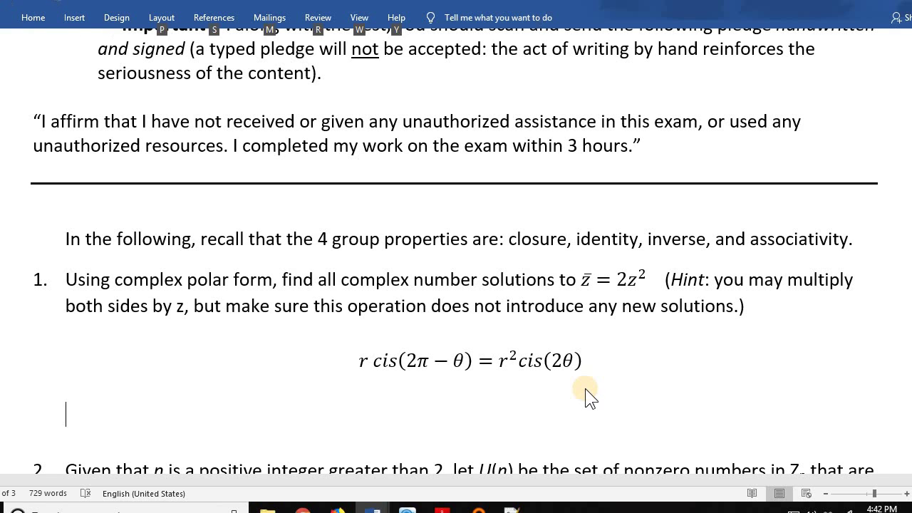
key("alt+equal")
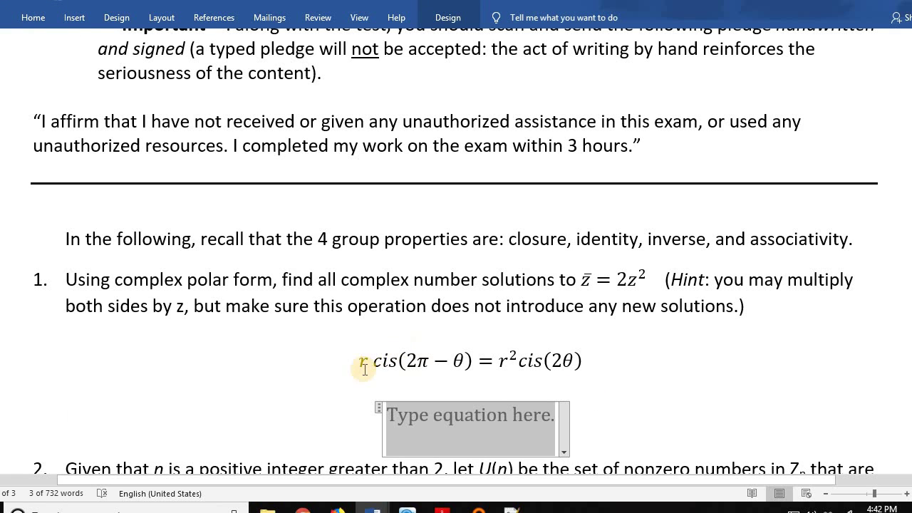
left_click_drag(397, 356, 605, 374)
key("ctrl+c")
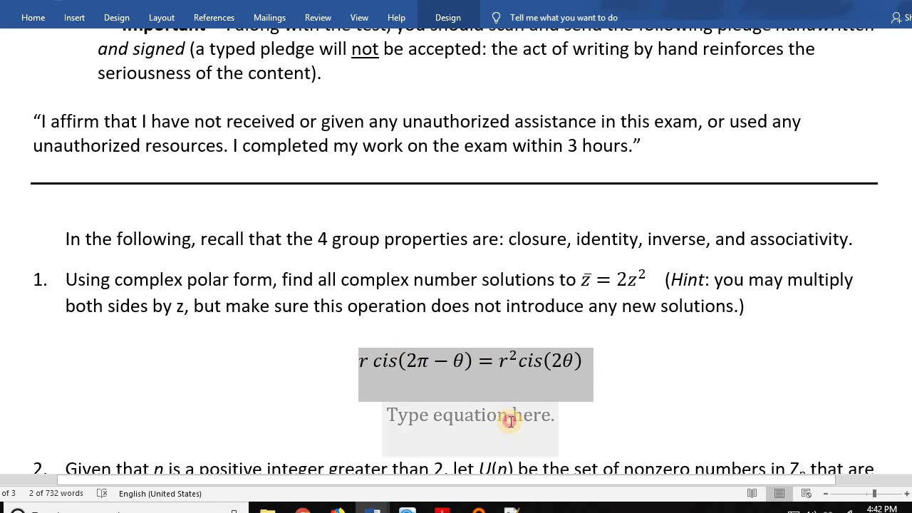
left_click(556, 418)
key("ctrl+v")
Step: Append r cis(θ) to the left side of the copied equation
left_click(420, 368)
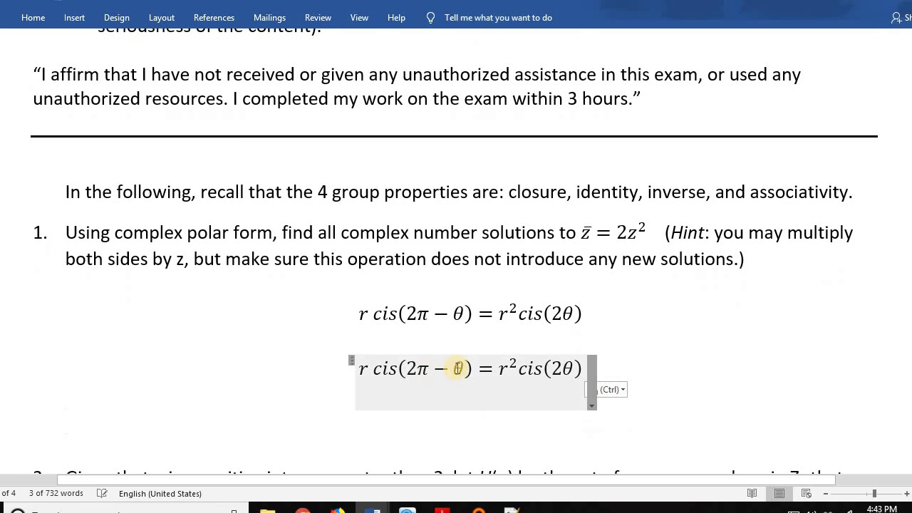
left_click(470, 368)
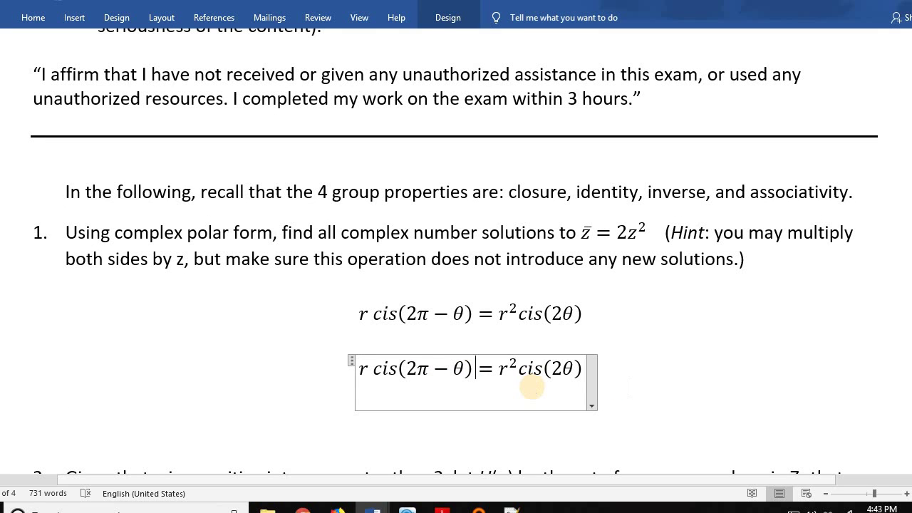
type("r cos")
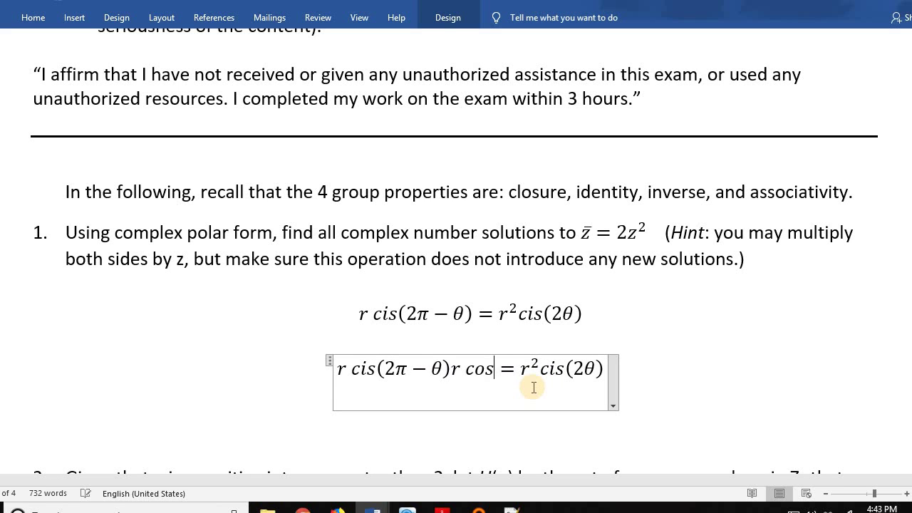
key("BackSpace")
key("BackSpace")
type("is(")
type("\\theta")
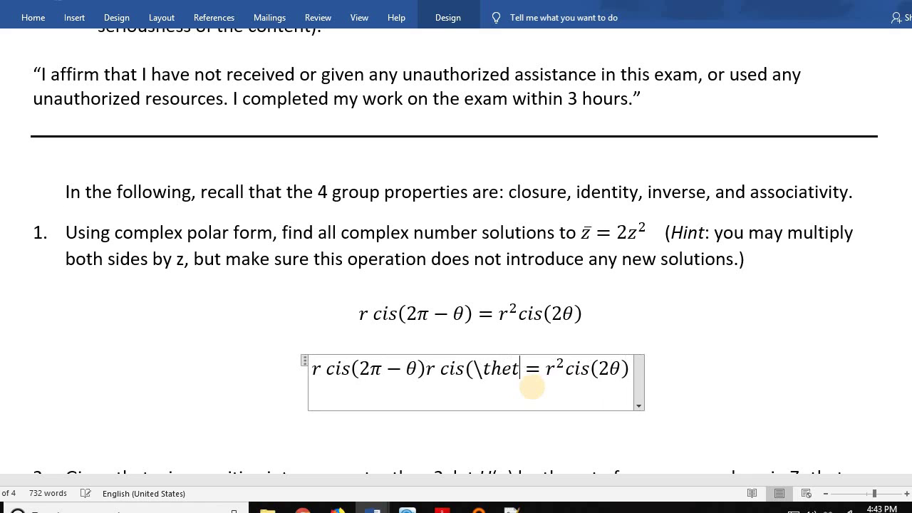
type(")")
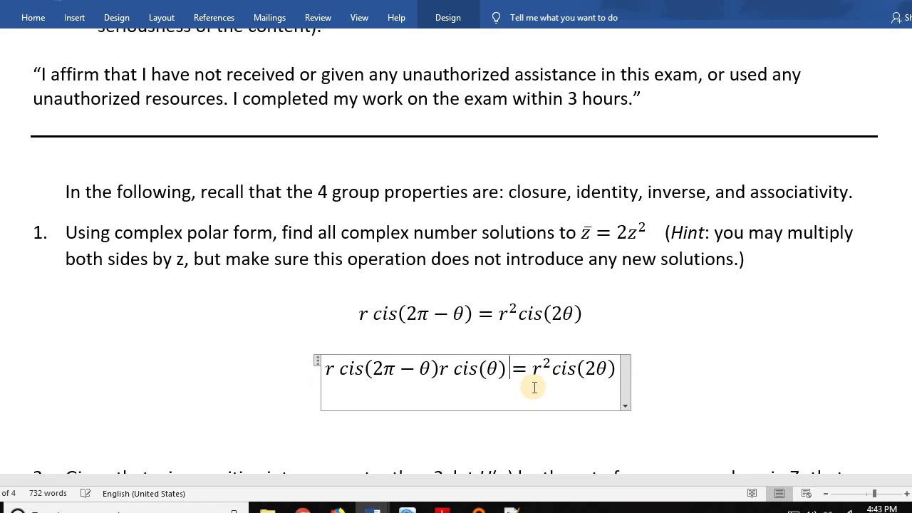
left_click(622, 368)
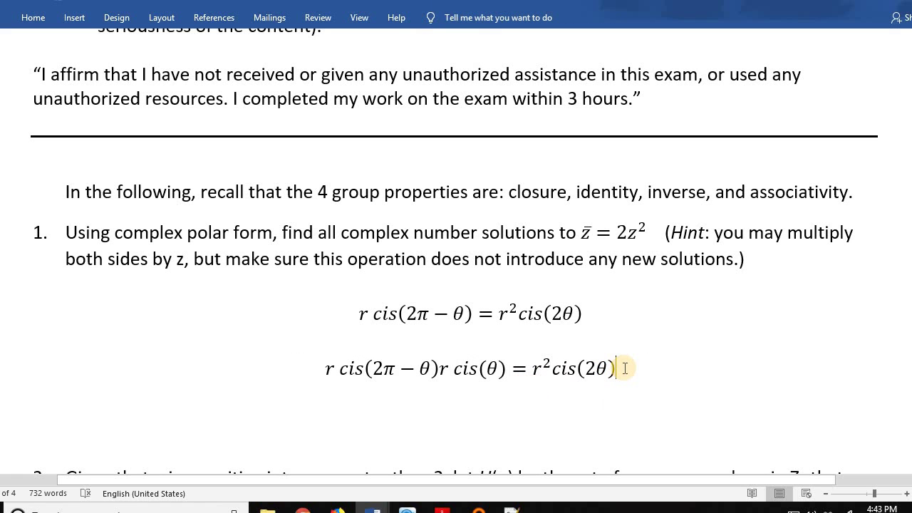
Step: Append rcis(θ) to the right side and begin the note '(multiply both sides by r cis the'
left_click(626, 371)
type("r")
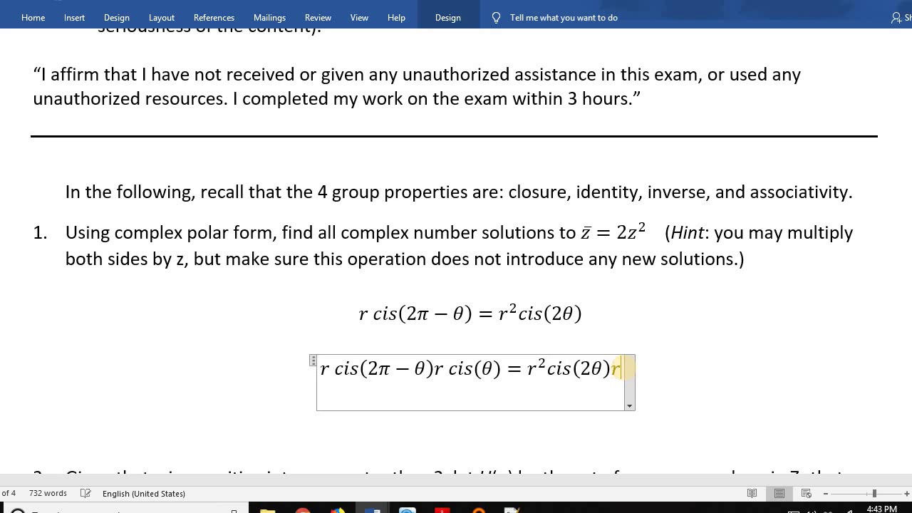
type("cis(")
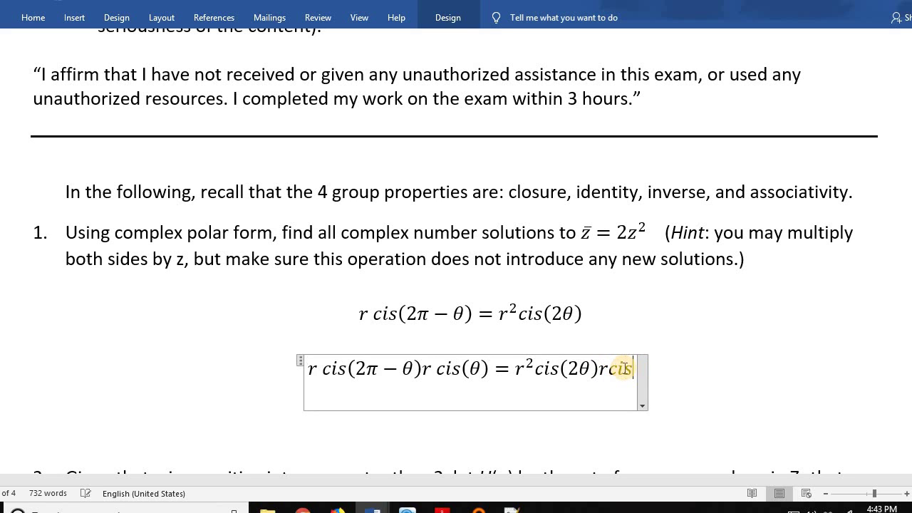
type("\theta)")
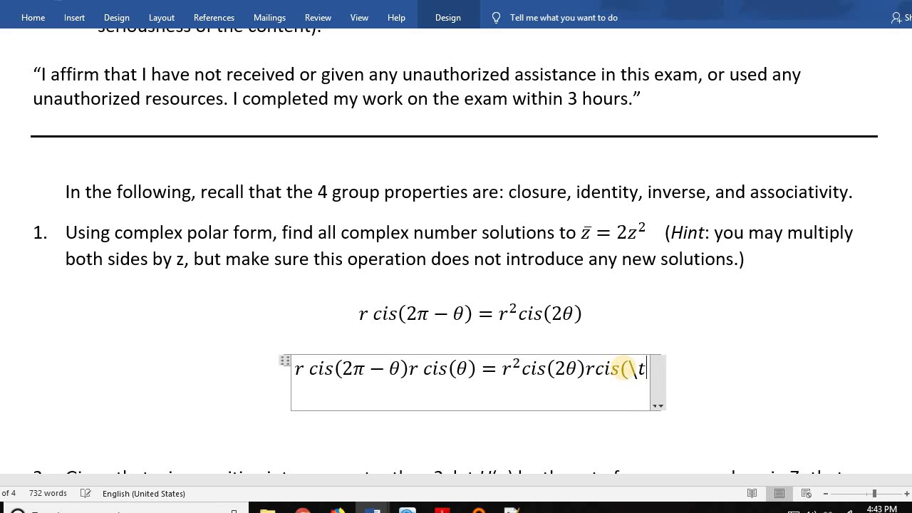
left_click(685, 355)
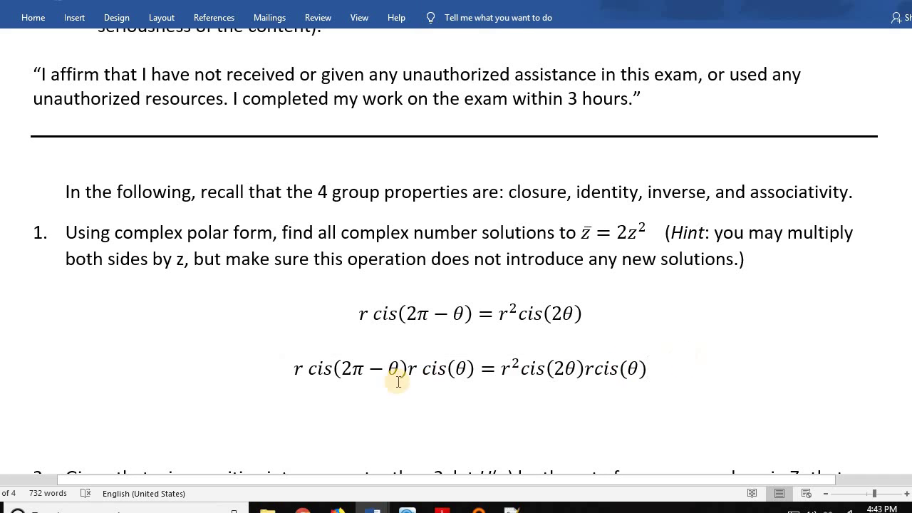
left_click(363, 380)
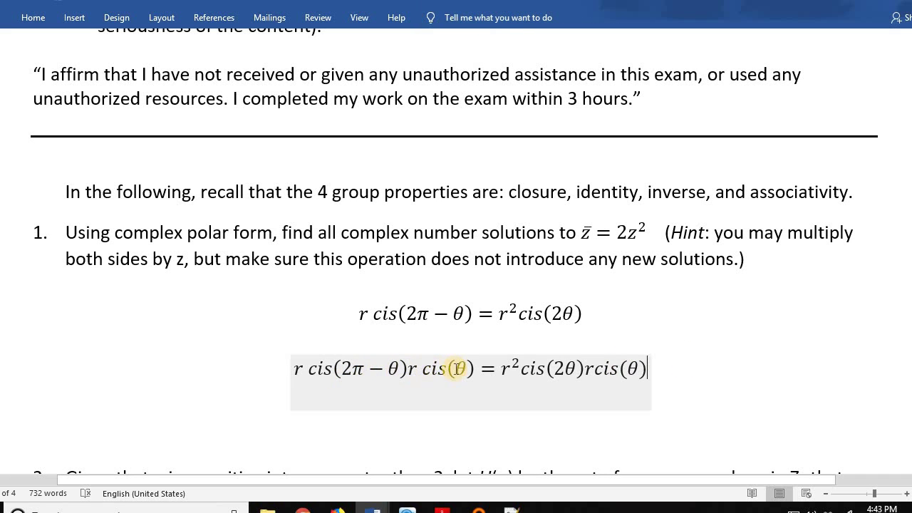
type("(")
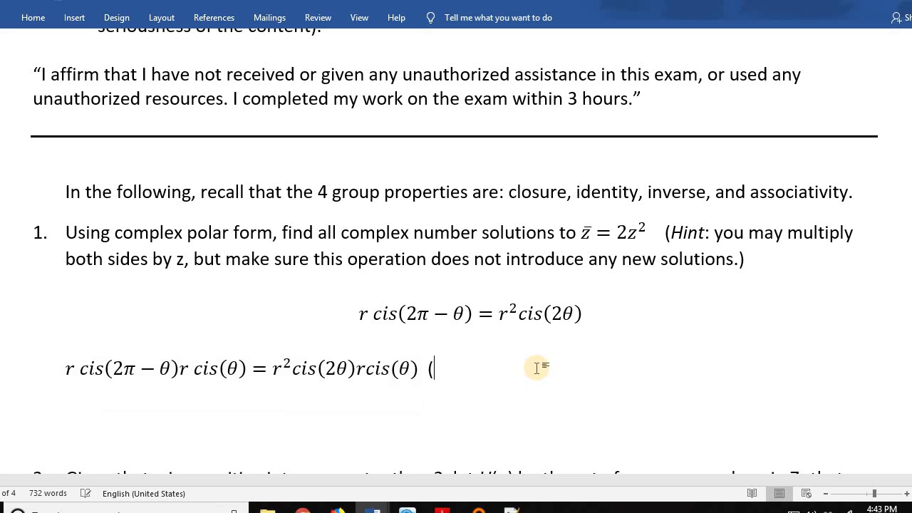
type("multiply")
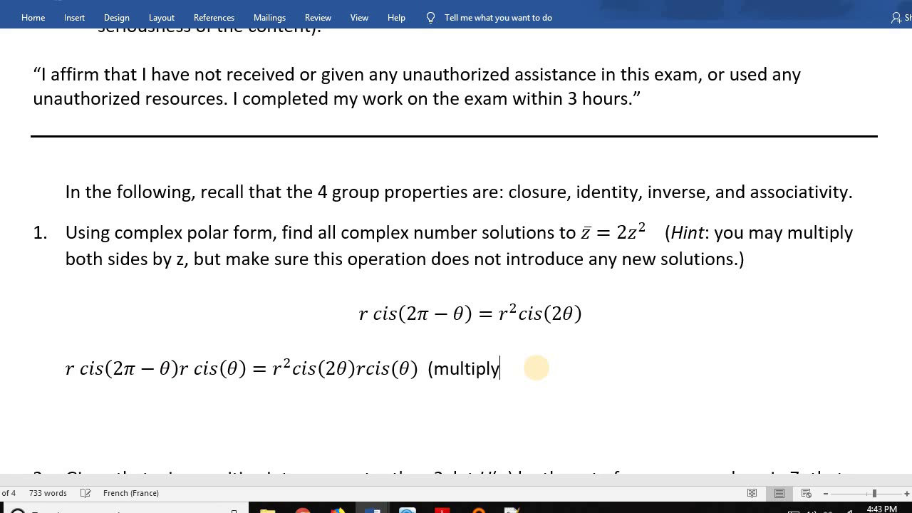
type(" both sides by r ")
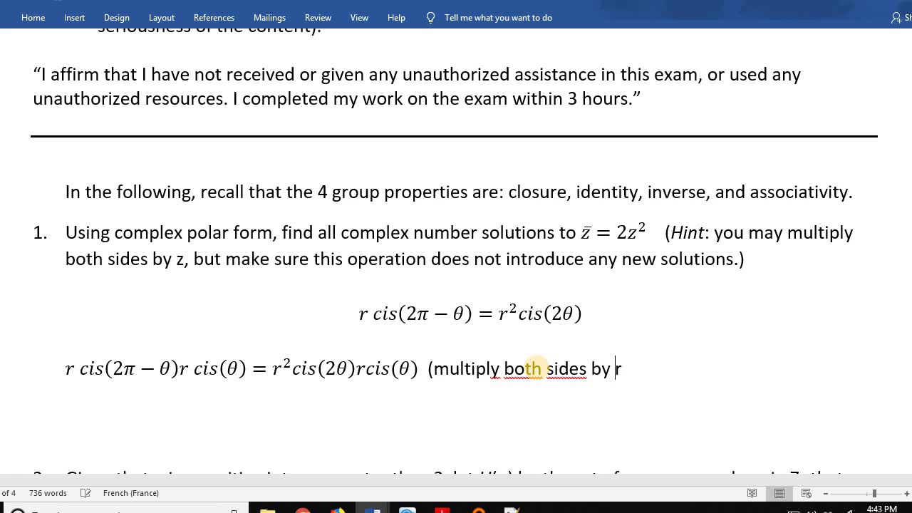
type("cis the")
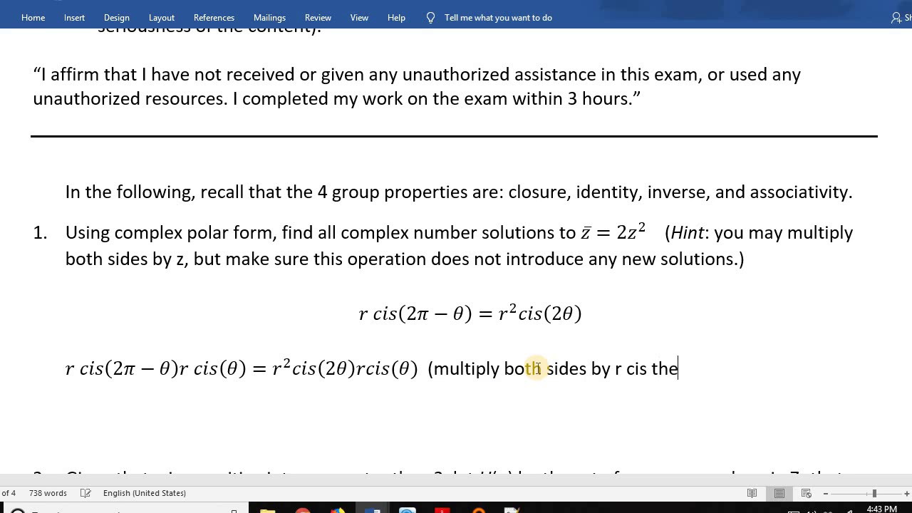
Step: Start a new line below the annotated step and switch to the Firefox textbook
key("Return")
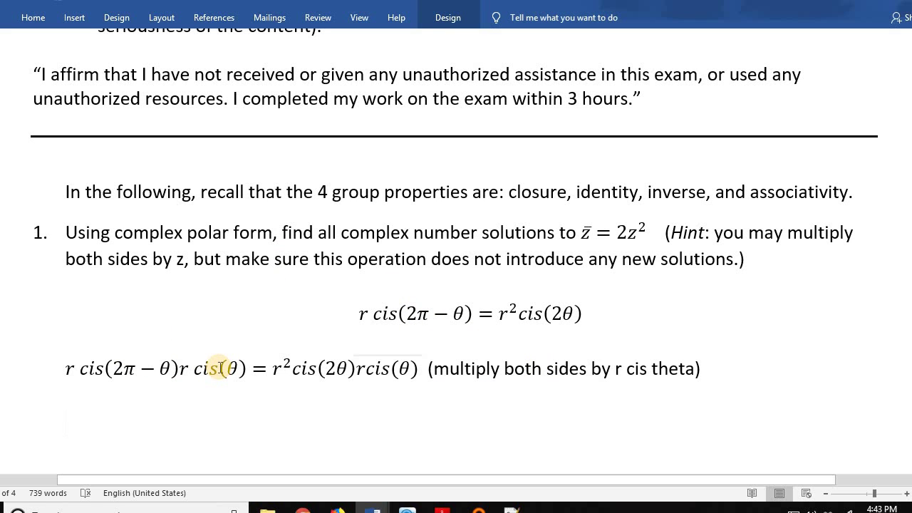
key("alt+Tab")
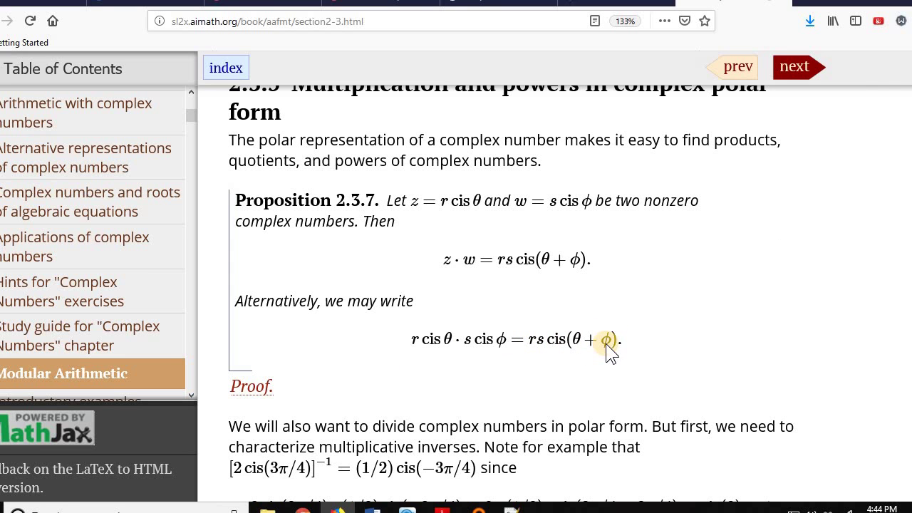
Step: Review Proposition 2.3.7 on polar multiplication, then return to Word
key("alt+Tab")
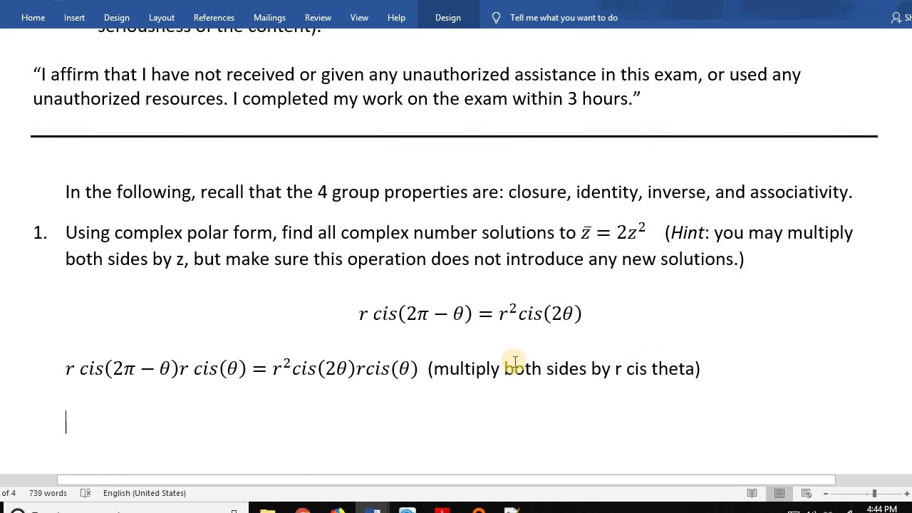
Step: Copy the multiplied equation and paste it onto a new third line
left_click(66, 370)
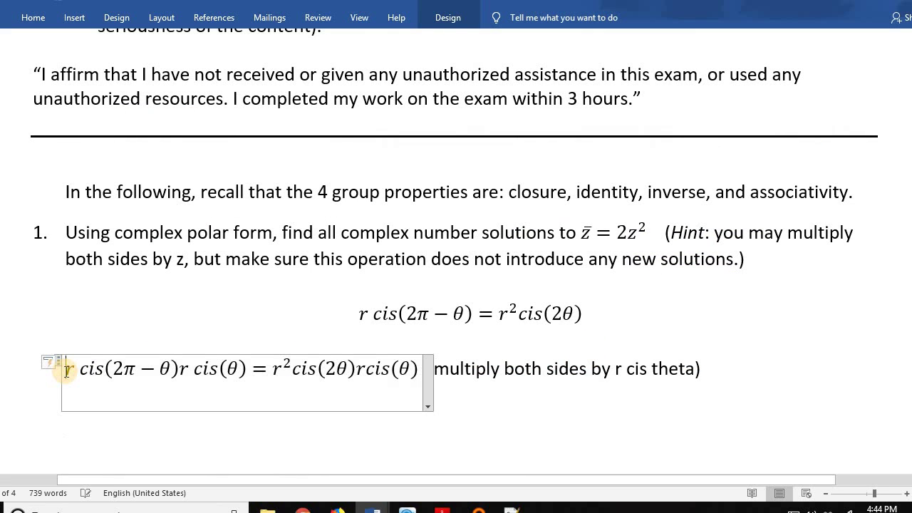
left_click(58, 360)
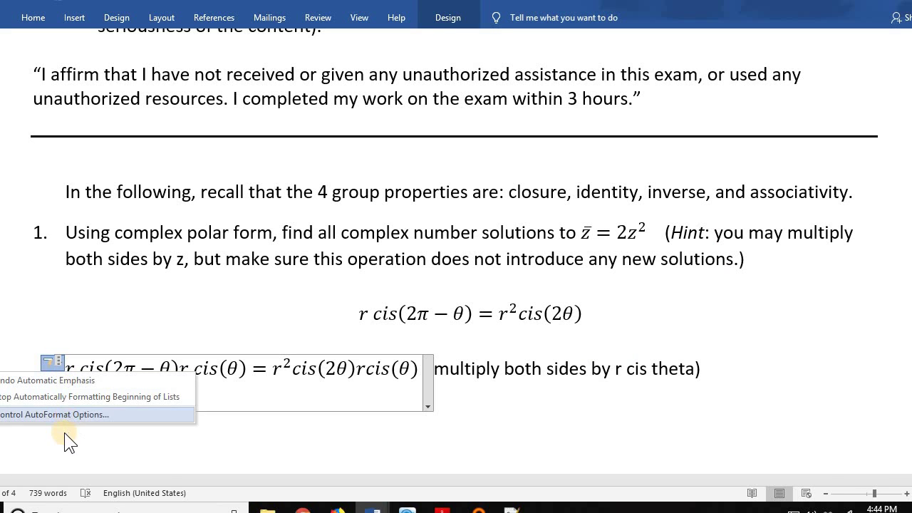
left_click(163, 461)
left_click_drag(428, 368, 57, 362)
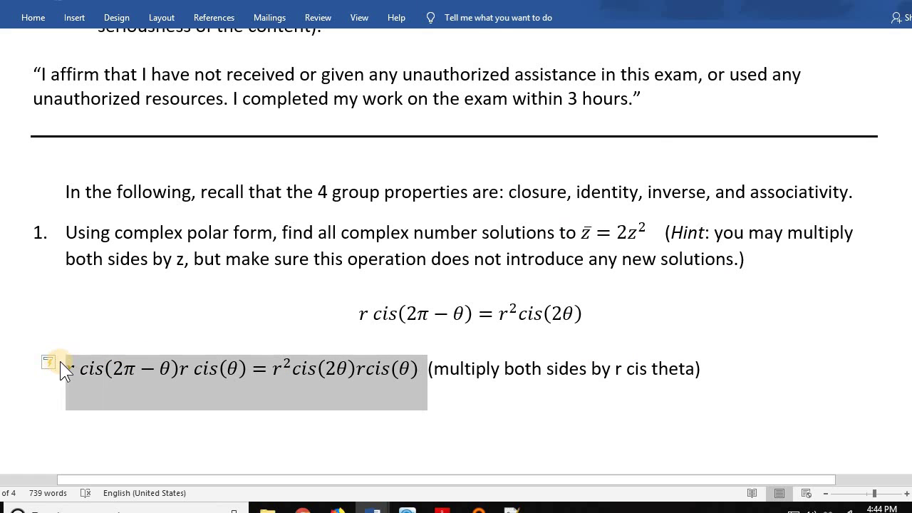
left_click(714, 368)
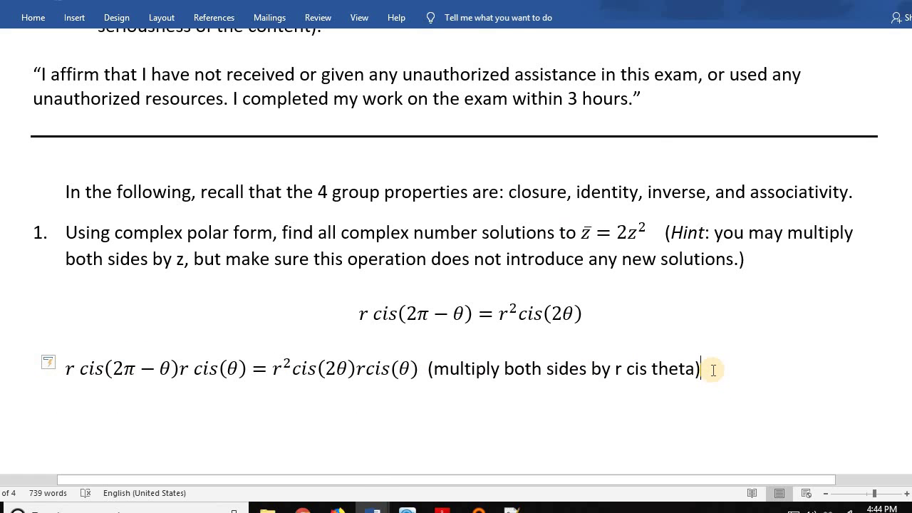
key("Return")
key("ctrl+v")
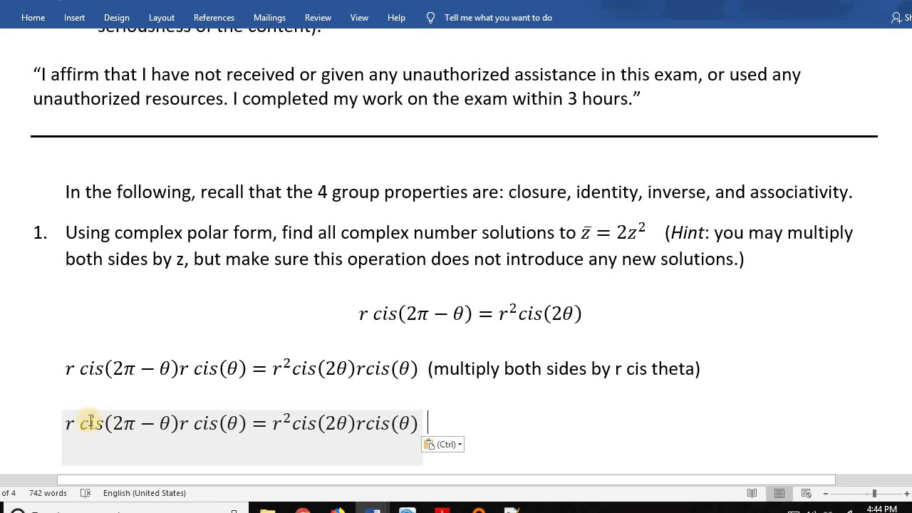
Step: Simplify the left side to r² cis(2π)
left_click(78, 426)
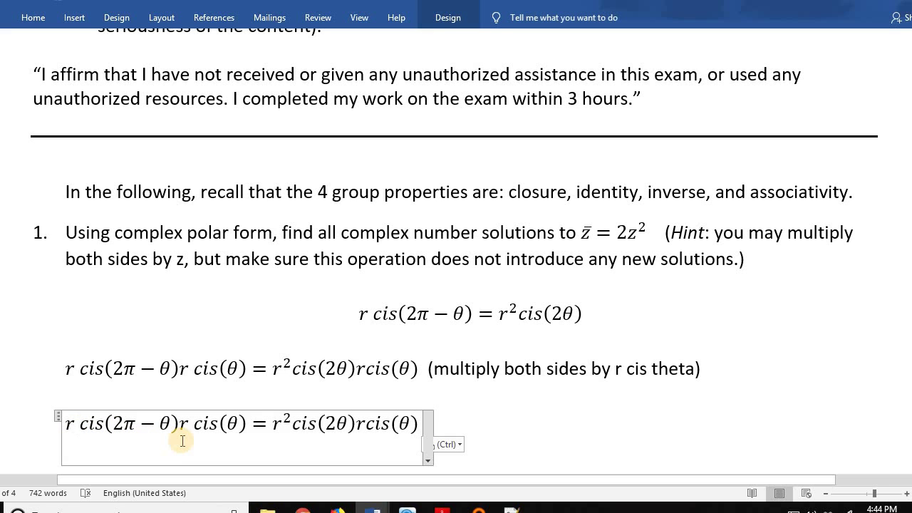
type("^2")
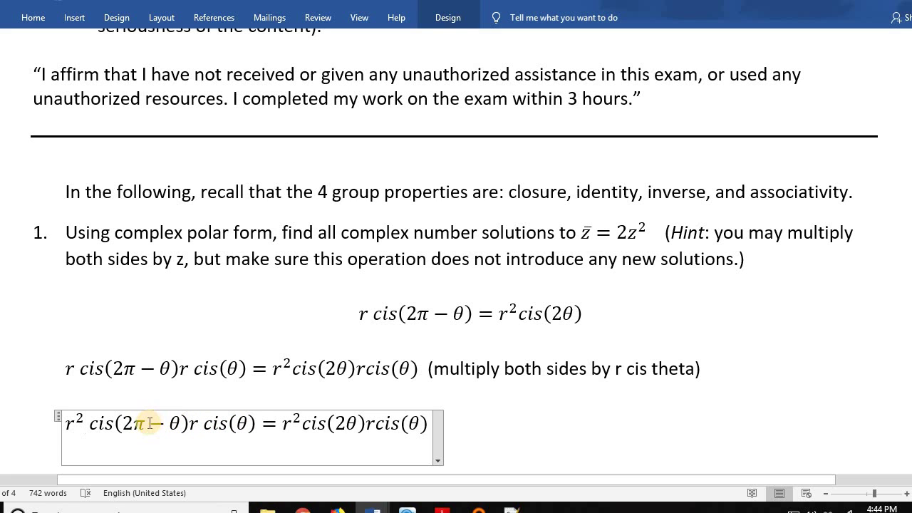
left_click_drag(146, 424, 359, 439)
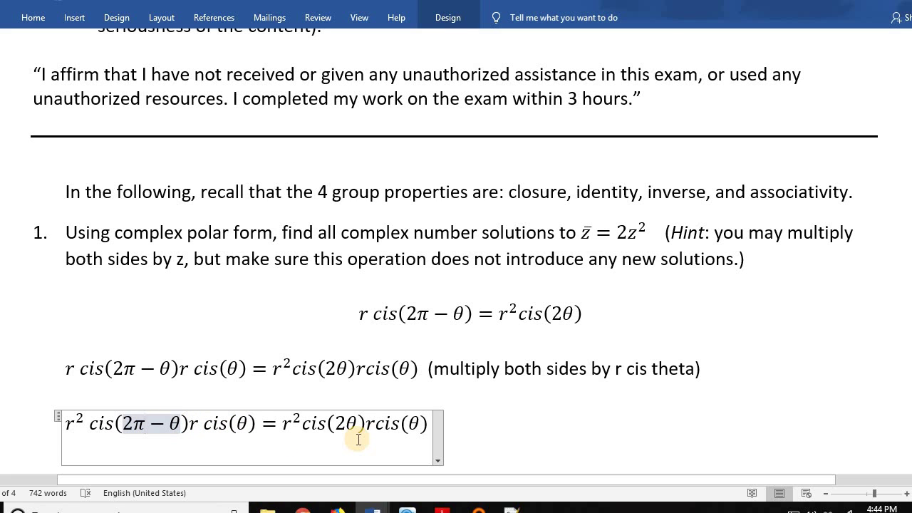
key("shift+Right")
key("shift+Right")
key("shift+Right")
key("shift+Right")
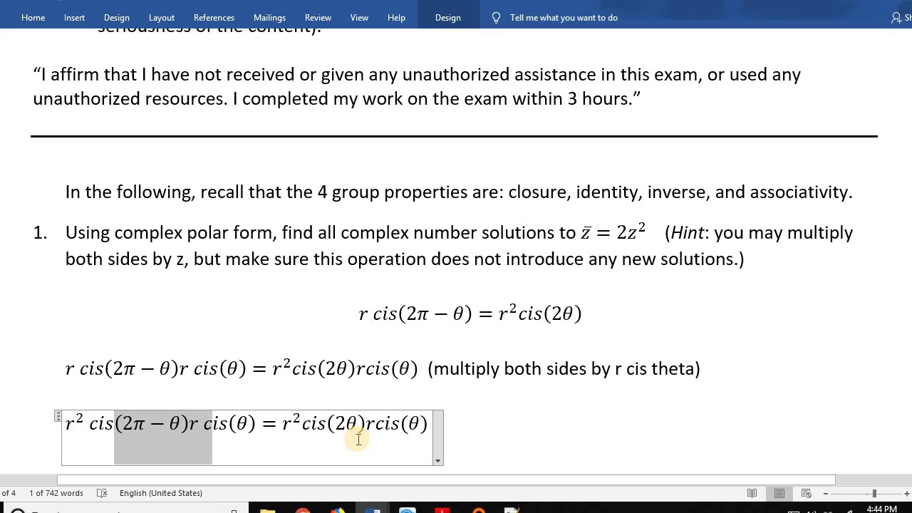
key("shift+Right")
key("shift+Right")
key("shift+Right")
key("shift+Right")
key("shift+Right")
key("shift+Right")
key("shift+Left")
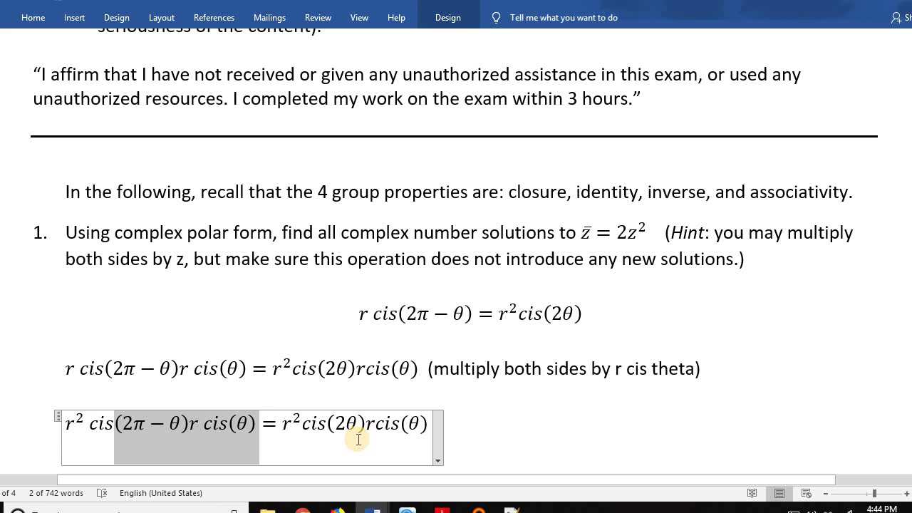
key("BackSpace")
type("(2")
type("\\pi)")
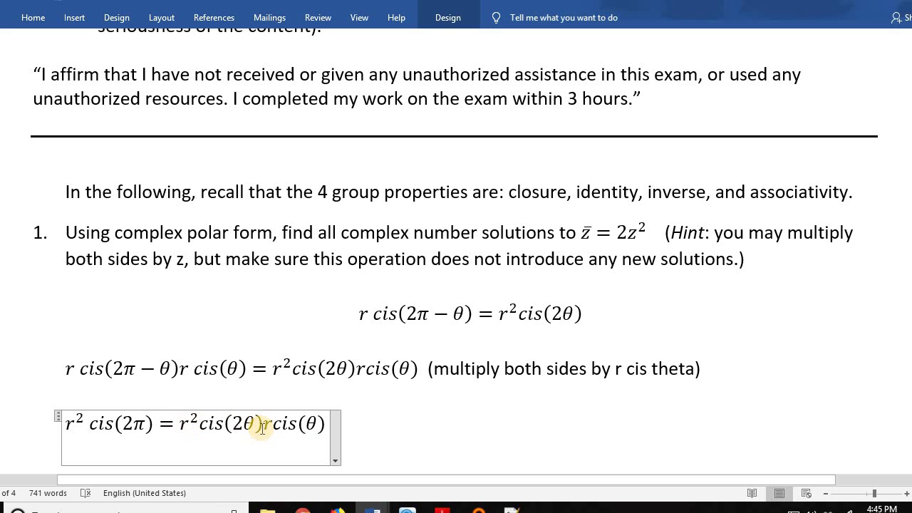
Step: Simplify the right side to r³cis(3θ), removing the trailing rcis(θ)
left_click(198, 425)
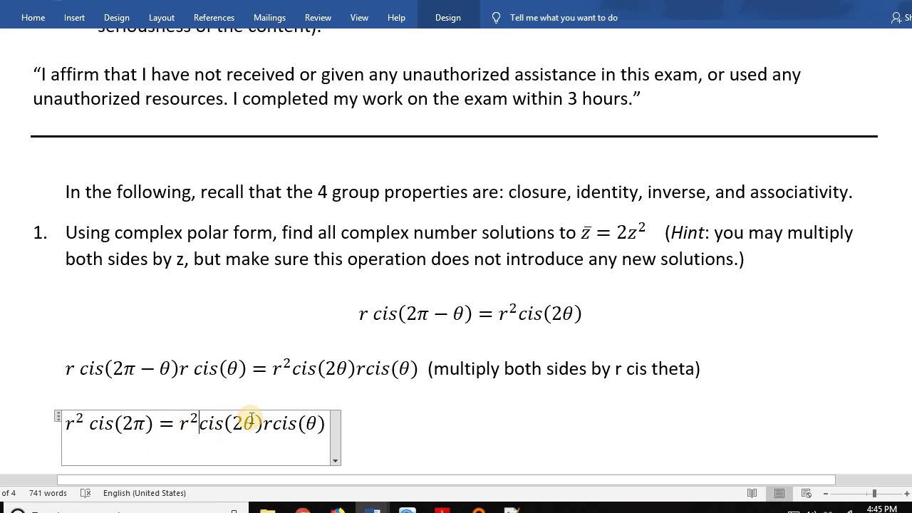
type("3")
left_click(251, 419)
key("BackSpace")
type("3")
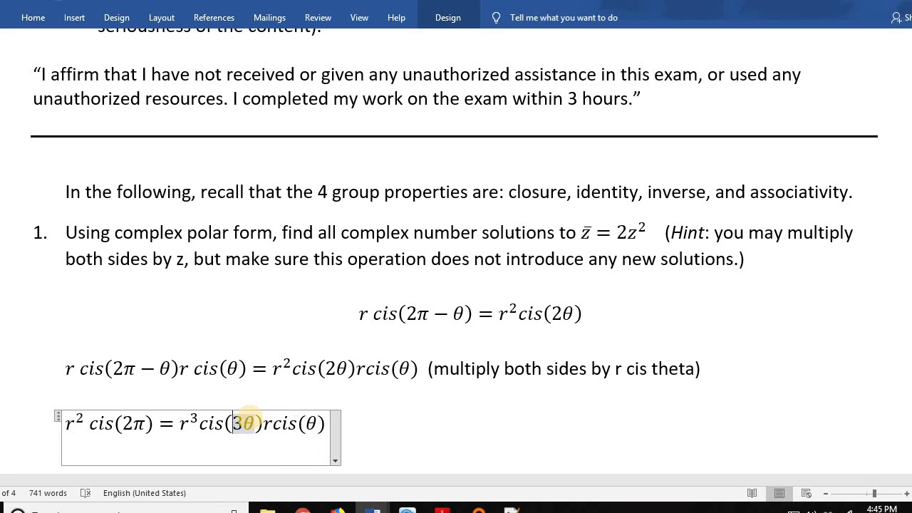
key("Right")
key("shift+Right")
key("shift+Right")
key("shift+Right")
key("shift+Right")
key("shift+Right")
key("shift+Right")
key("shift+Right")
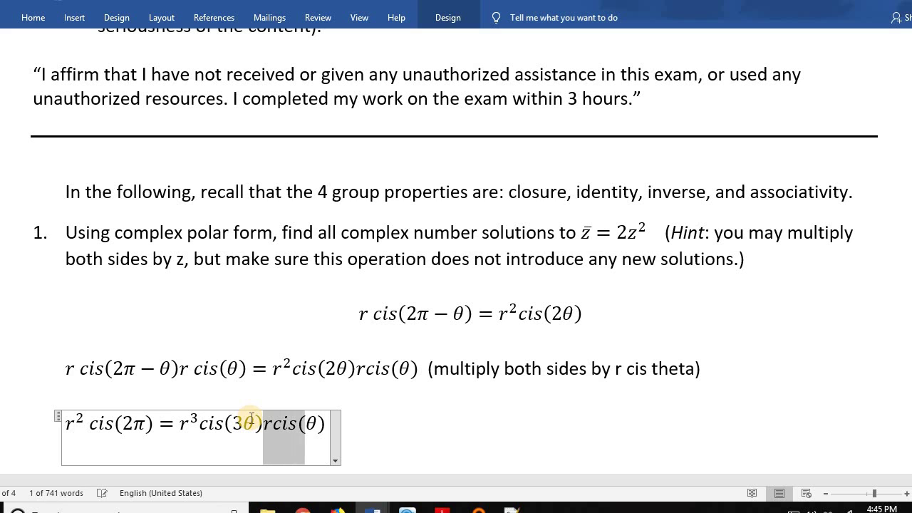
key("shift+Right")
key("Delete")
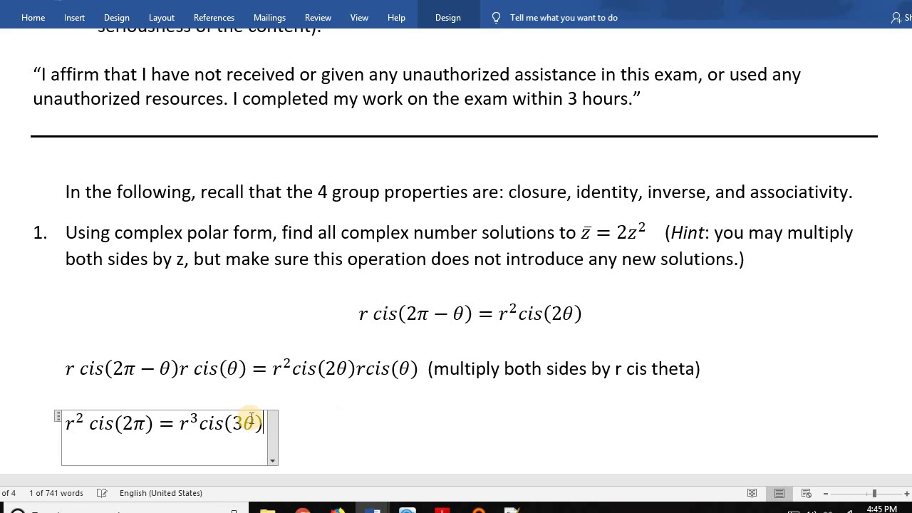
Step: Add the note '(perform multiplication)' after the simplified equation, fixing the spelling
left_click(304, 400)
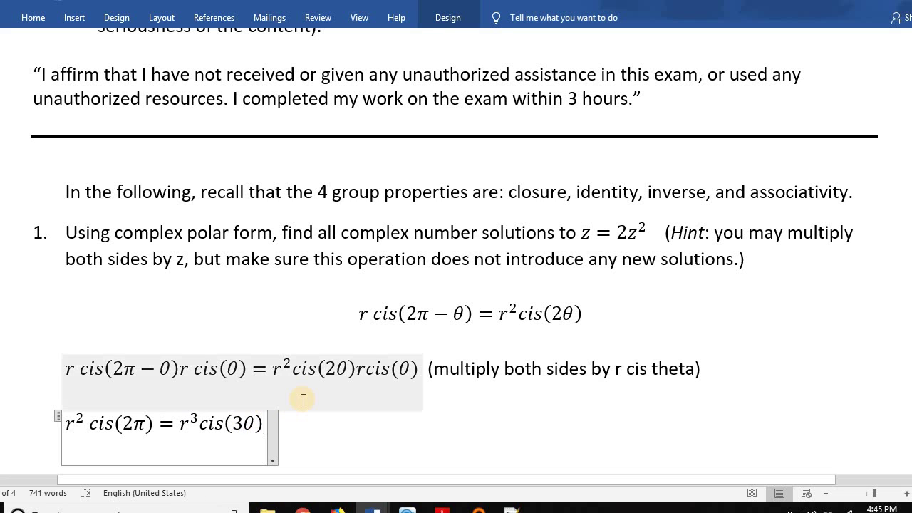
type("(")
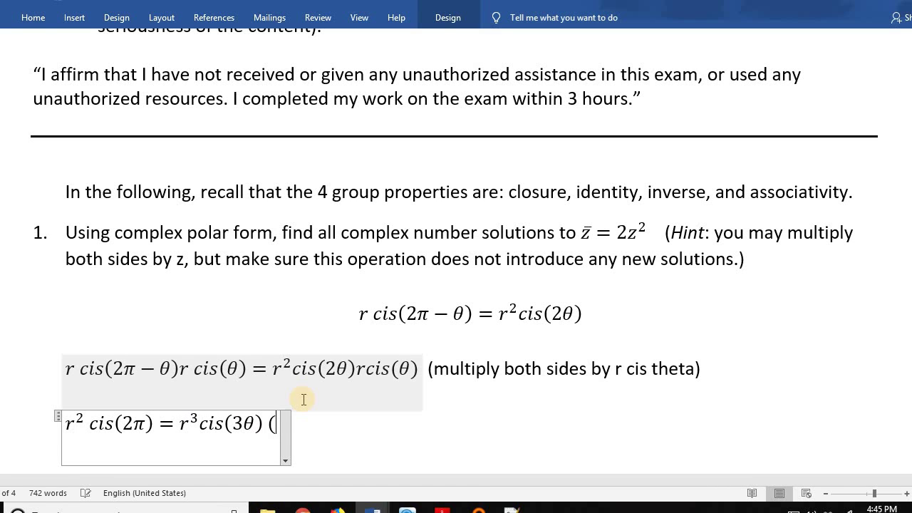
type("per")
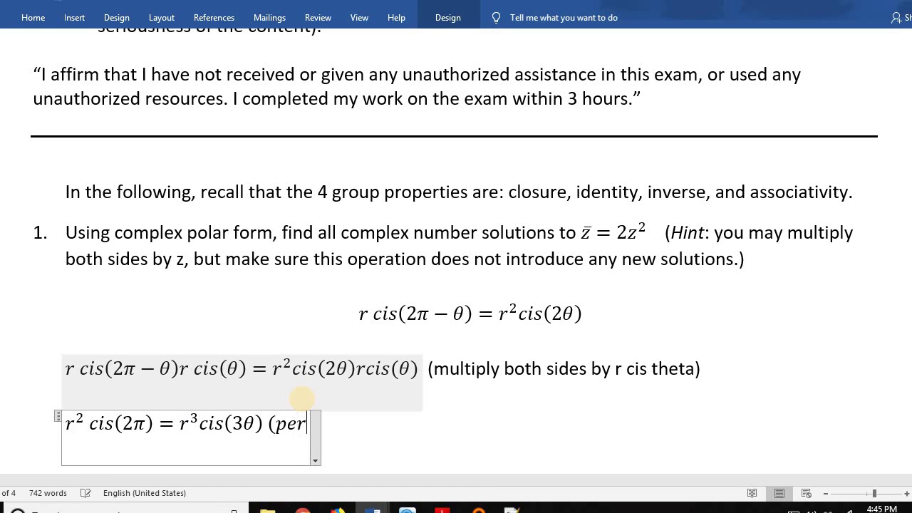
type("form multiplikation)")
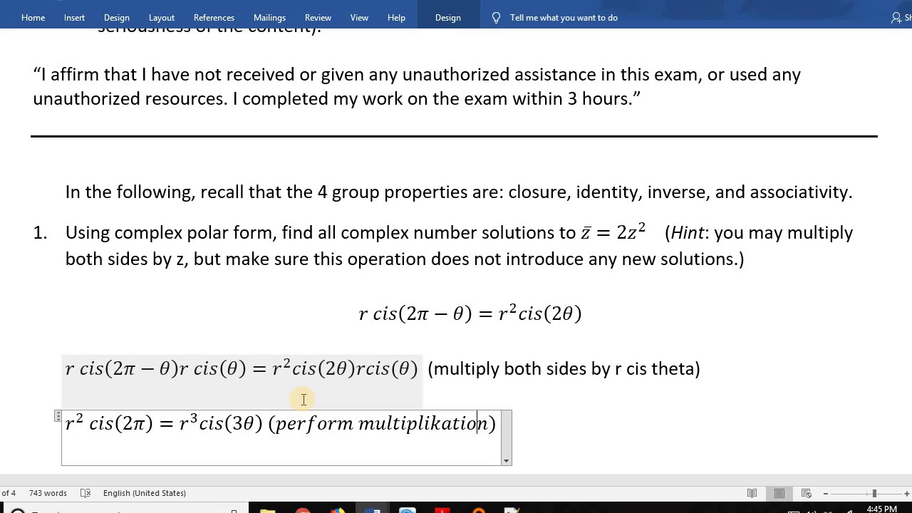
key("BackSpace")
type("c")
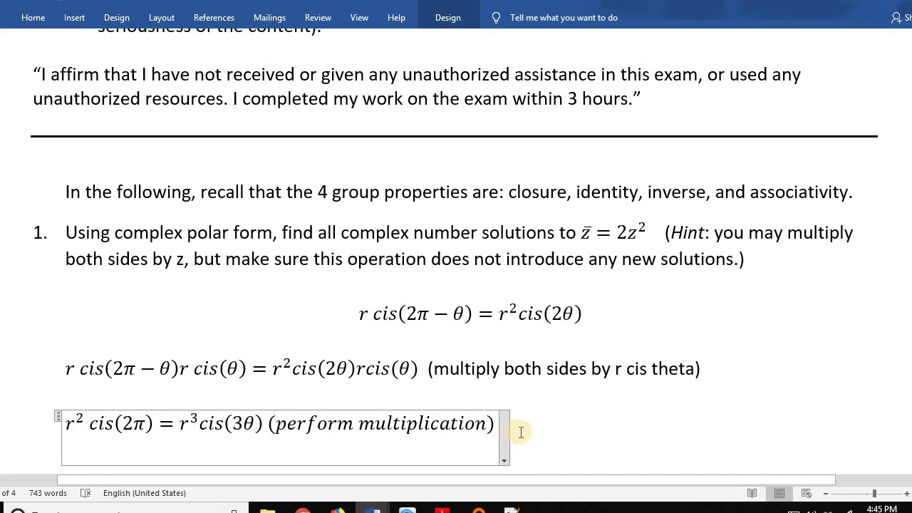
key("Right")
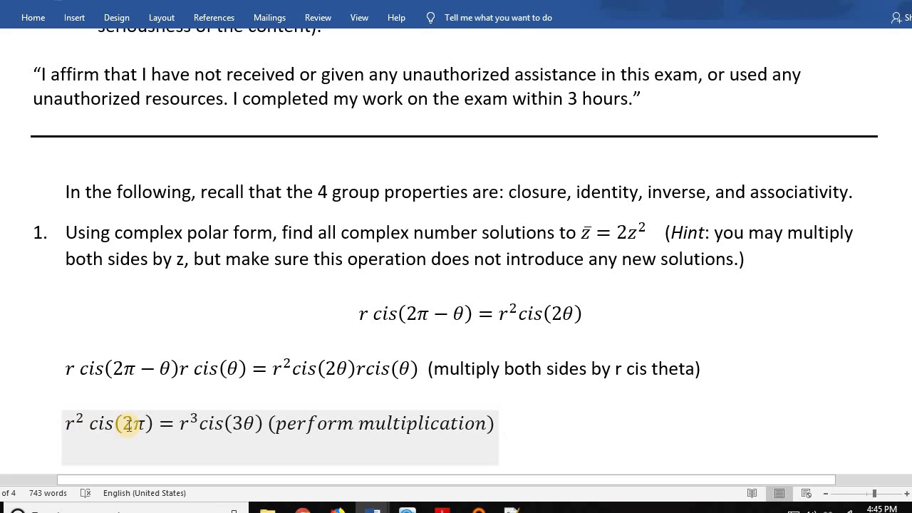
Step: Copy the simplified equation line and paste it as a fourth line below
left_click(59, 418)
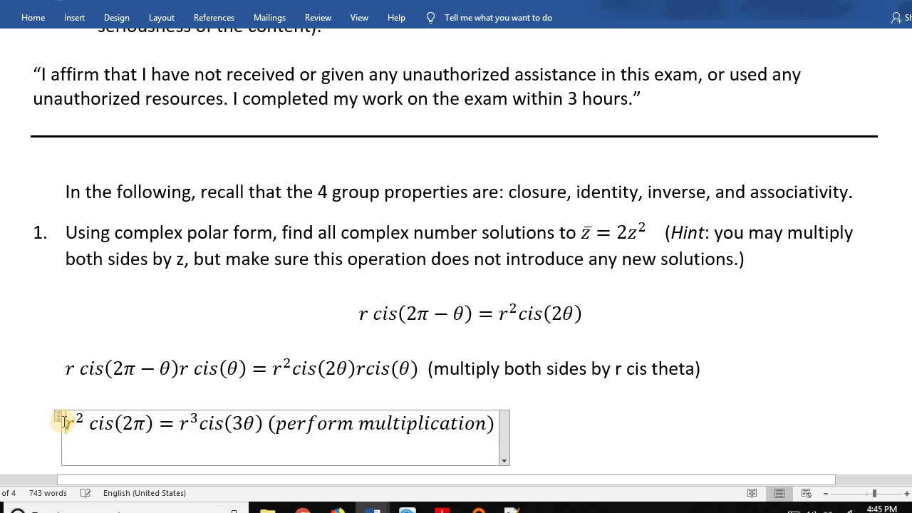
left_click(57, 418)
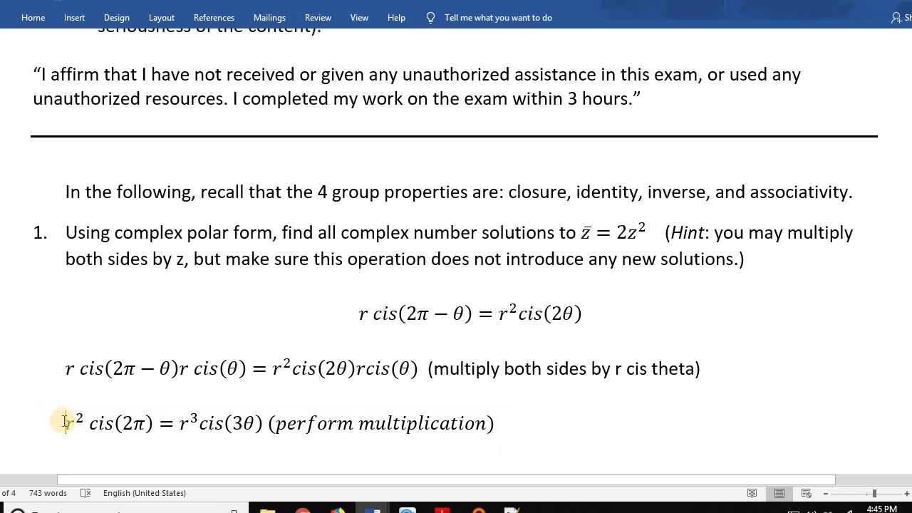
left_click(68, 421)
left_click(60, 416)
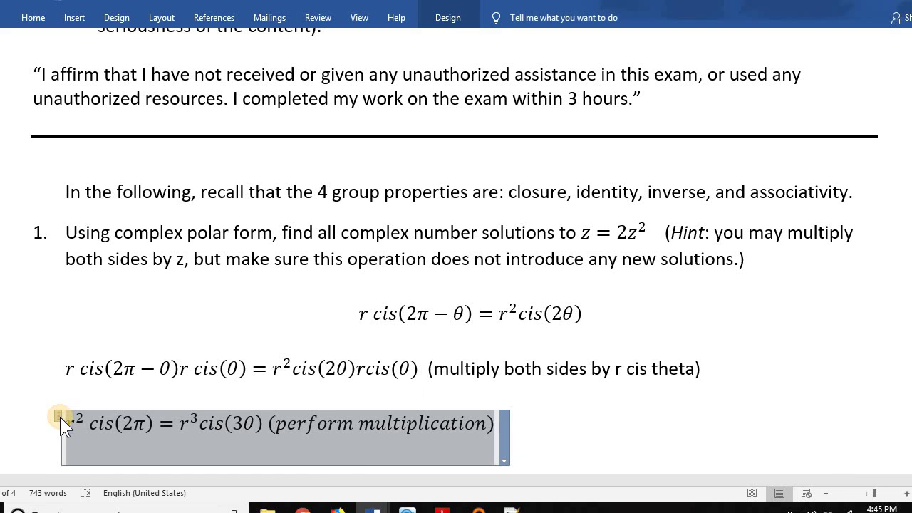
left_click(534, 422)
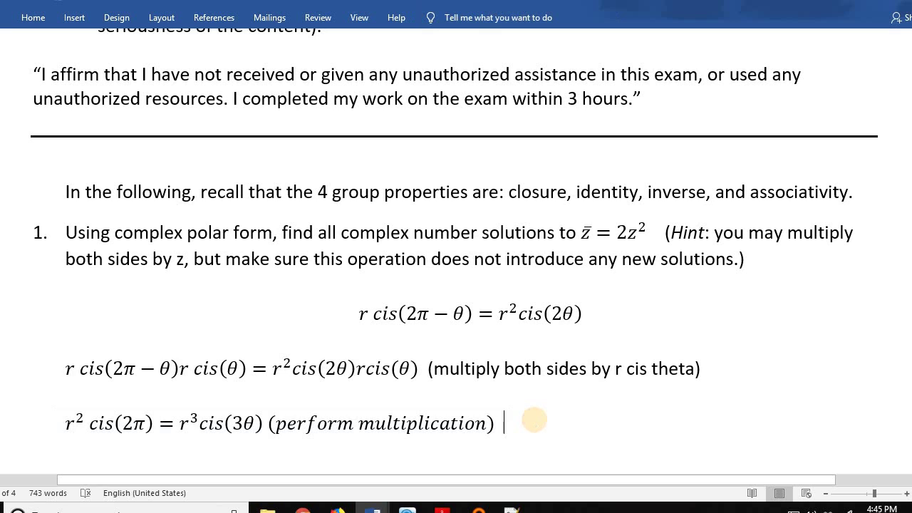
key("Return")
type("r^2 cis(2π)=r^3cis(3θ) (perform multiplication)")
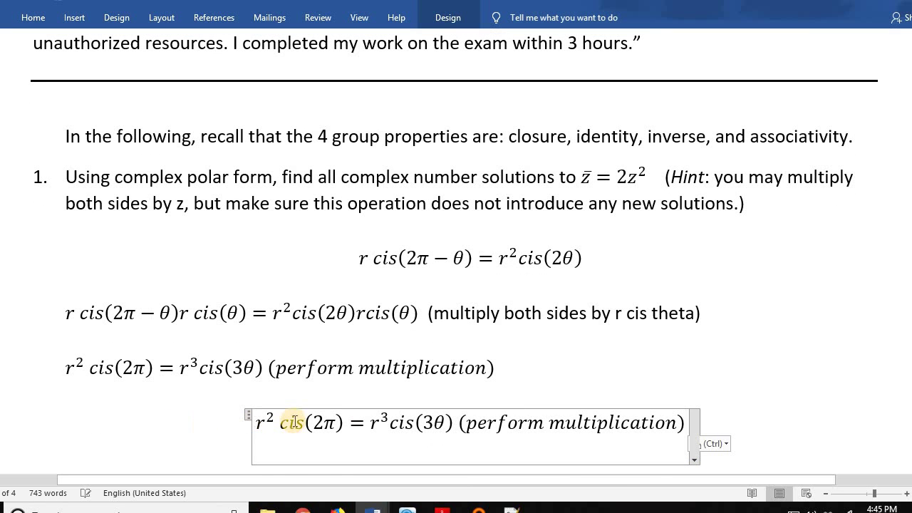
left_click(282, 425)
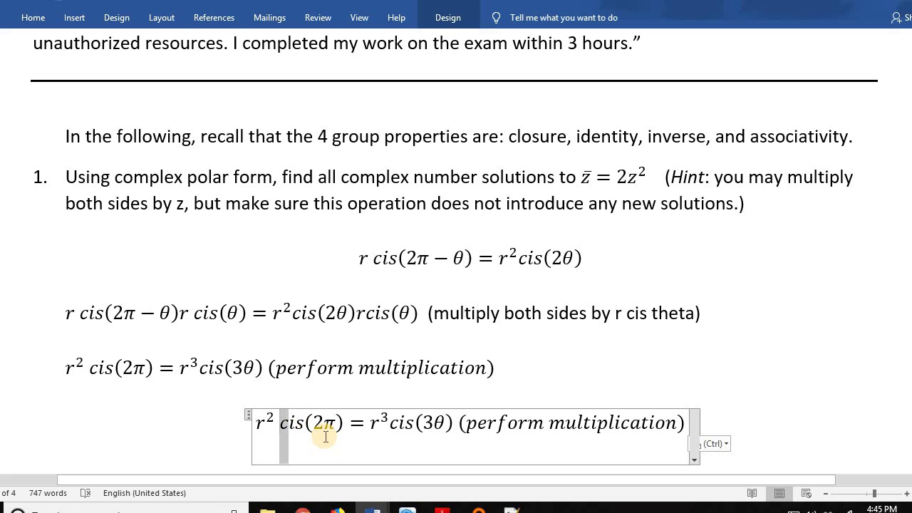